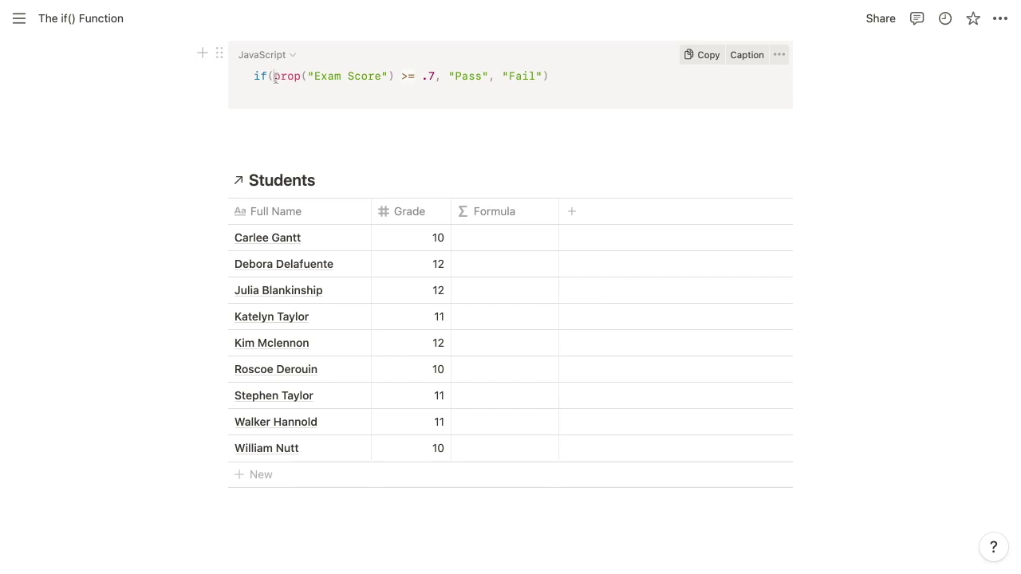
Break the formula after if( and before "Pass", indenting the condition and "Pass" lines
left_click(275, 77)
key("Return")
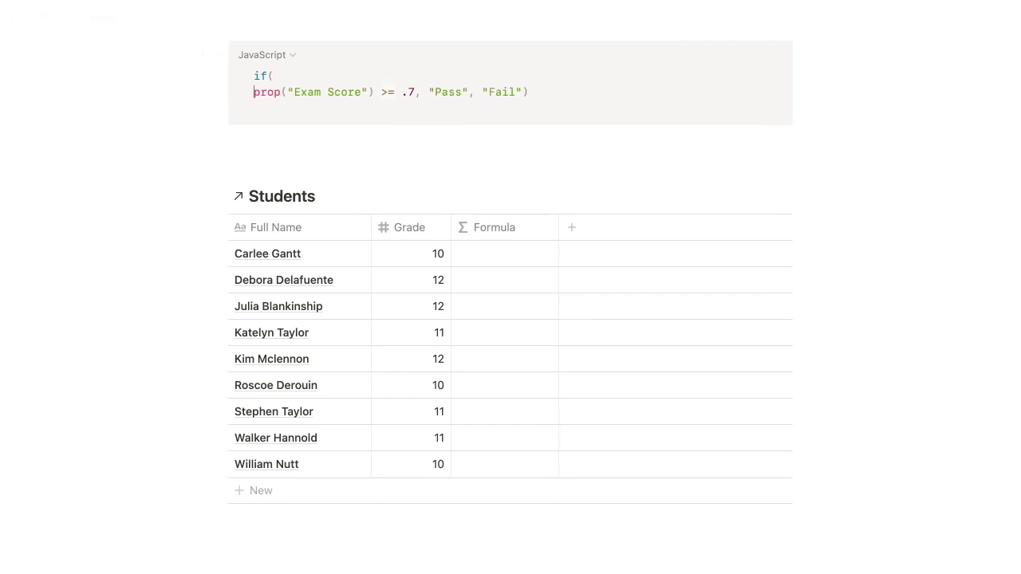
key("Tab")
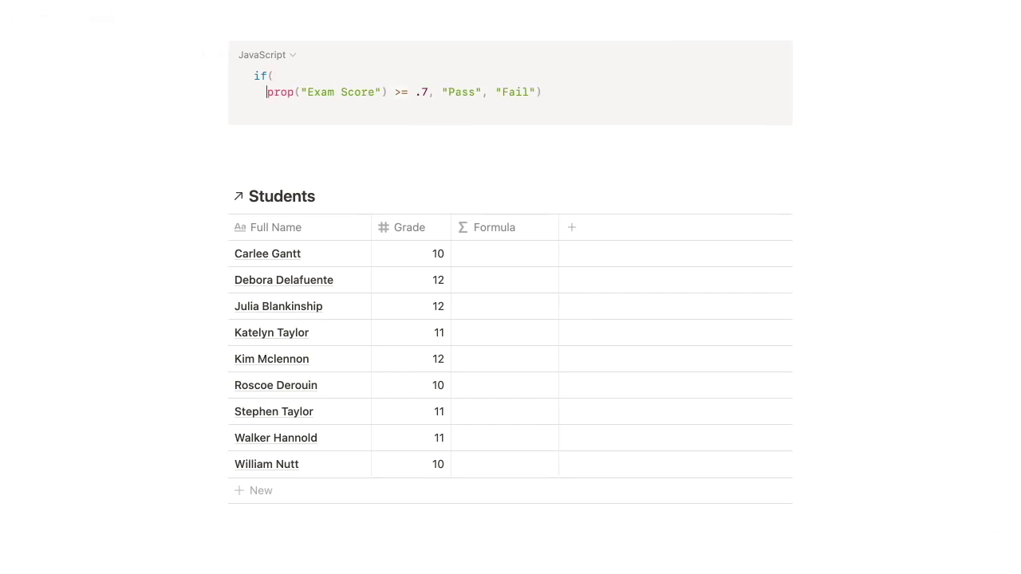
left_click(441, 93)
key("Return")
key("Tab")
Move "Fail" onto its own indented line and the closing parenthesis onto its own line
left_click(320, 108)
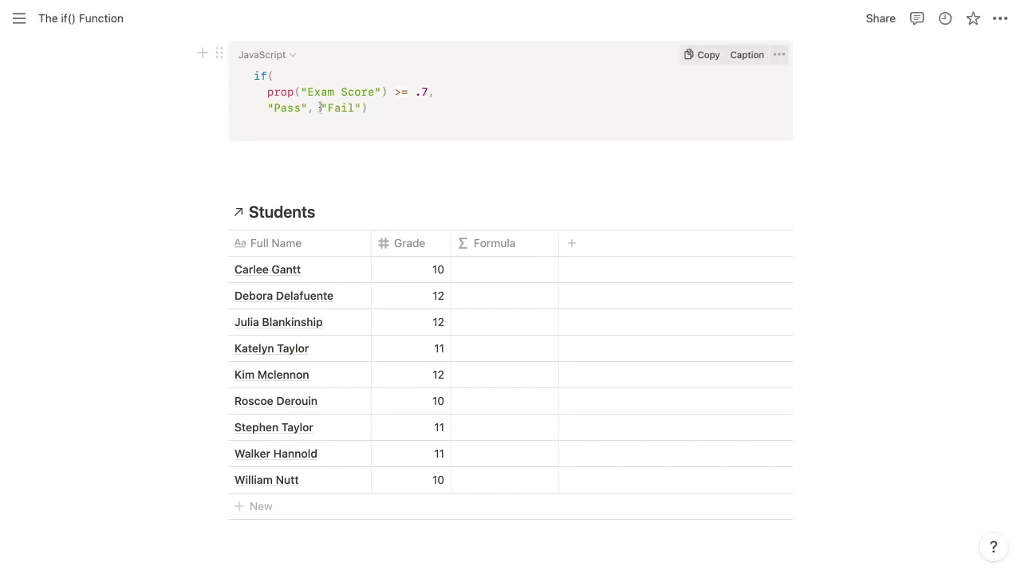
key("Return")
key("Tab")
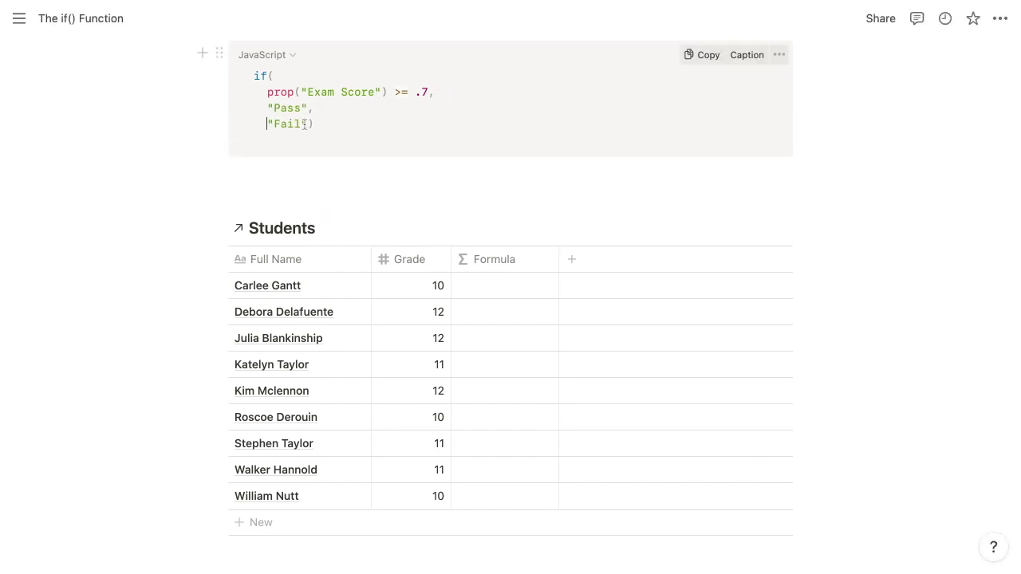
left_click(366, 125)
key("Left")
key("Return")
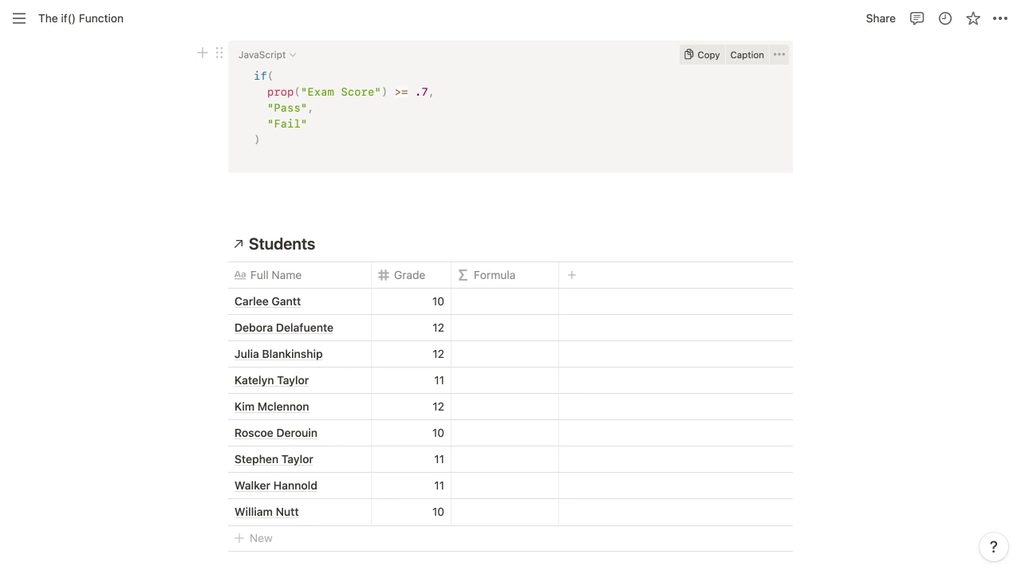
Replace the Exam Score condition with "Dog" == "Cat"
left_click(268, 92)
key("shift+End")
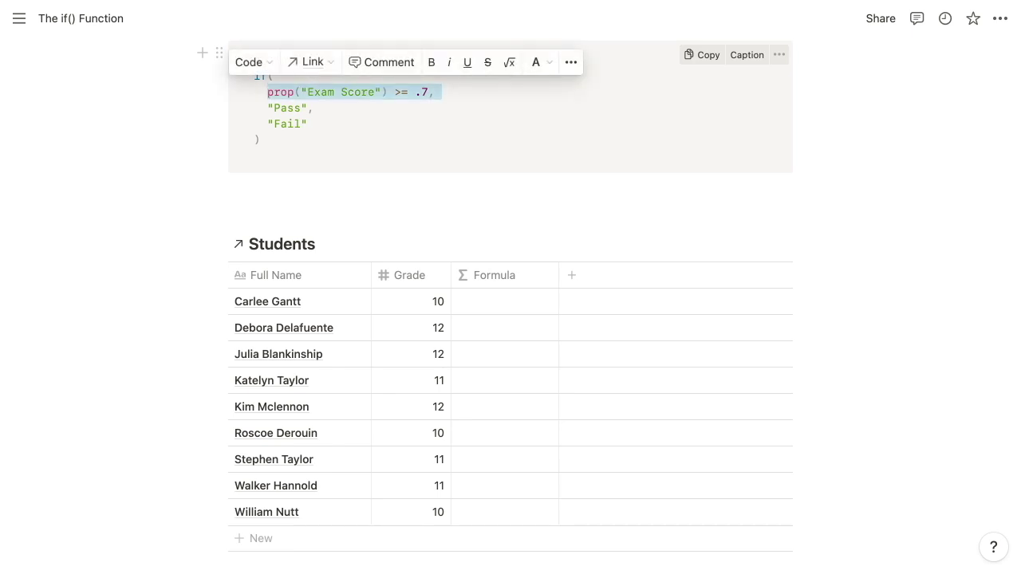
type("\"Do")
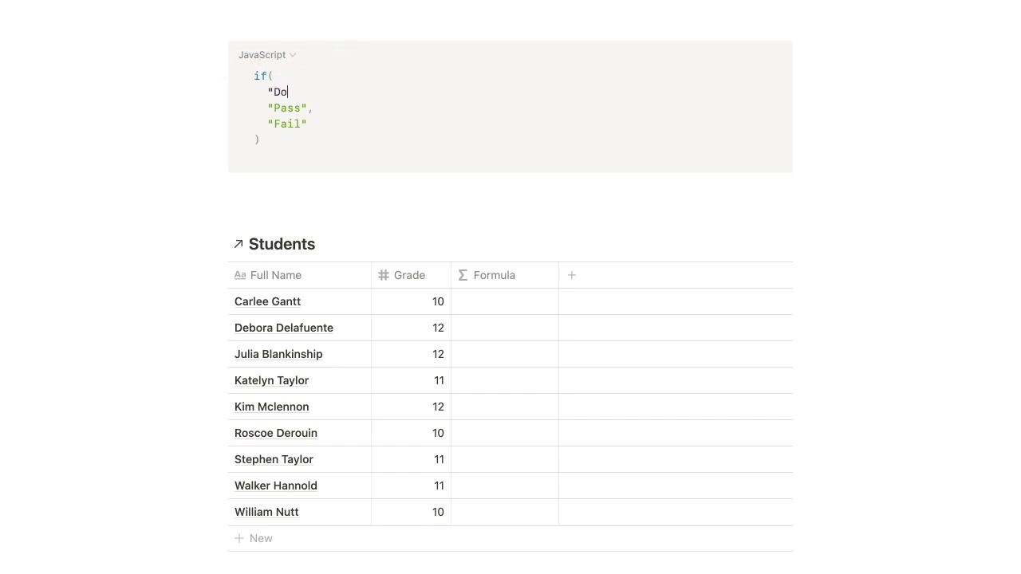
type("g\" == \"Cat\"")
Change the true result "Pass" to "Dogs are the same as cats."
key("shift+alt+Left")
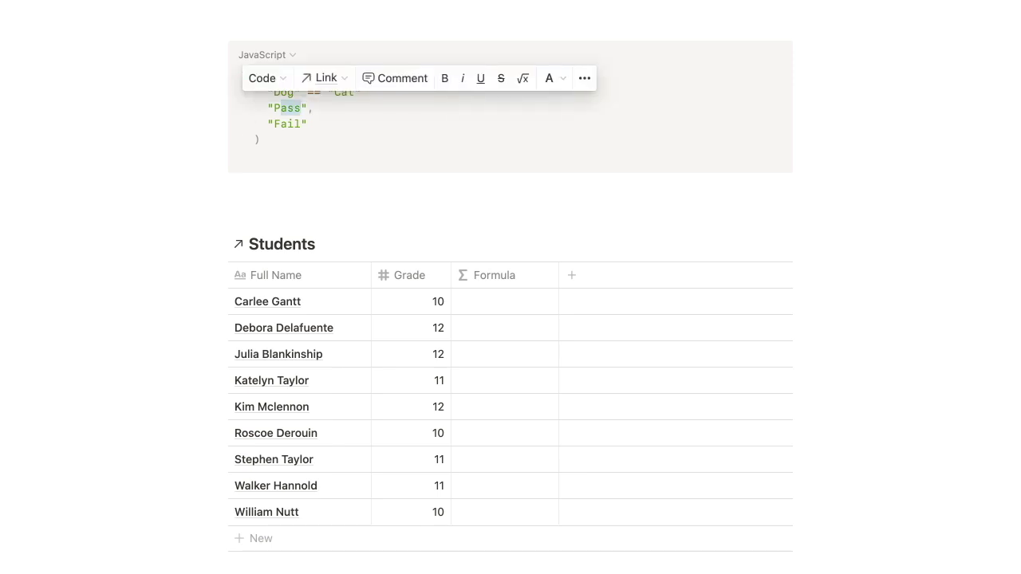
type("Dogs")
type(" are the same as cat")
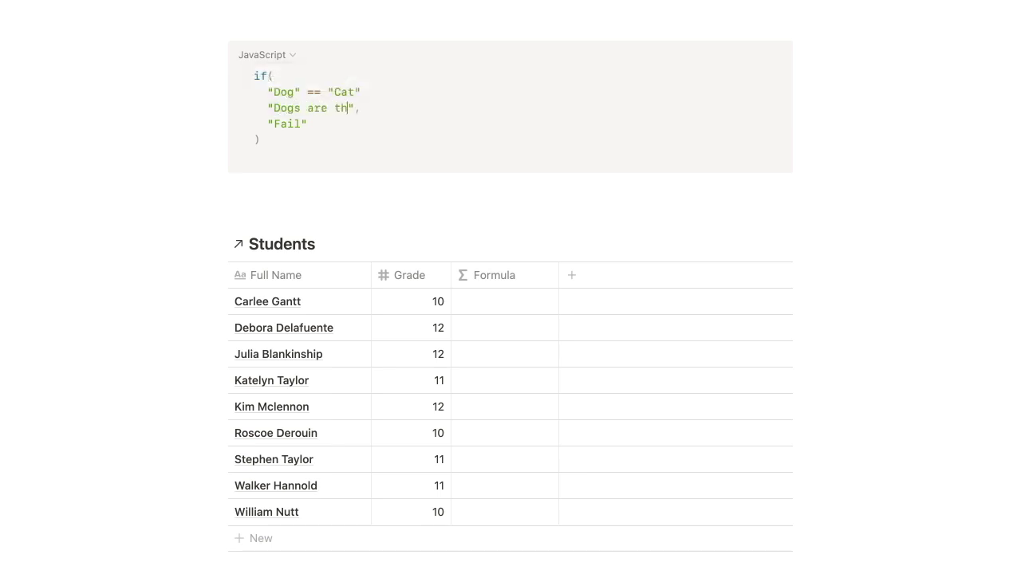
type("s.")
left_click(307, 125)
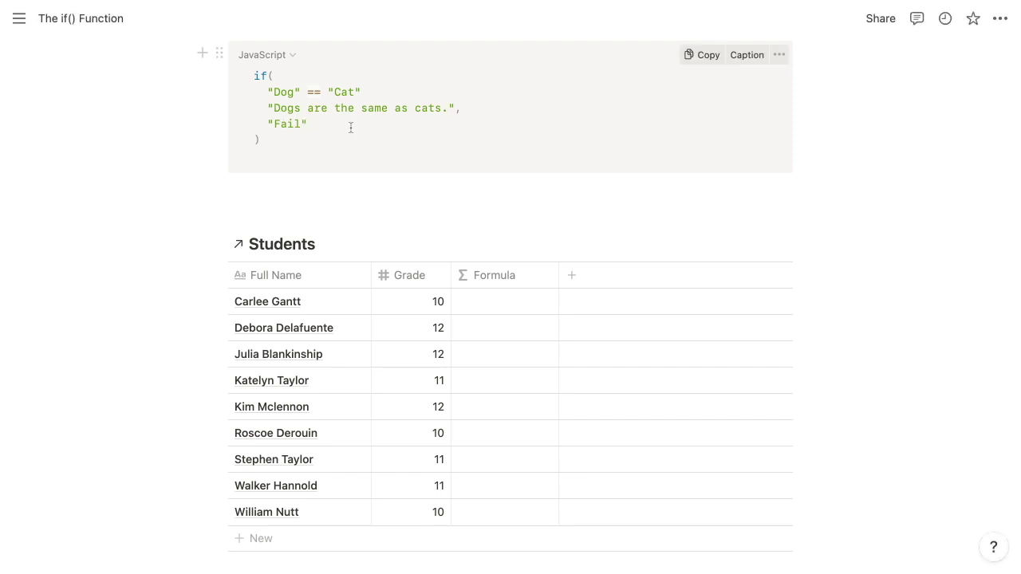
key("shift+Left")
key("shift+Left")
key("shift+Left")
key("shift+Left")
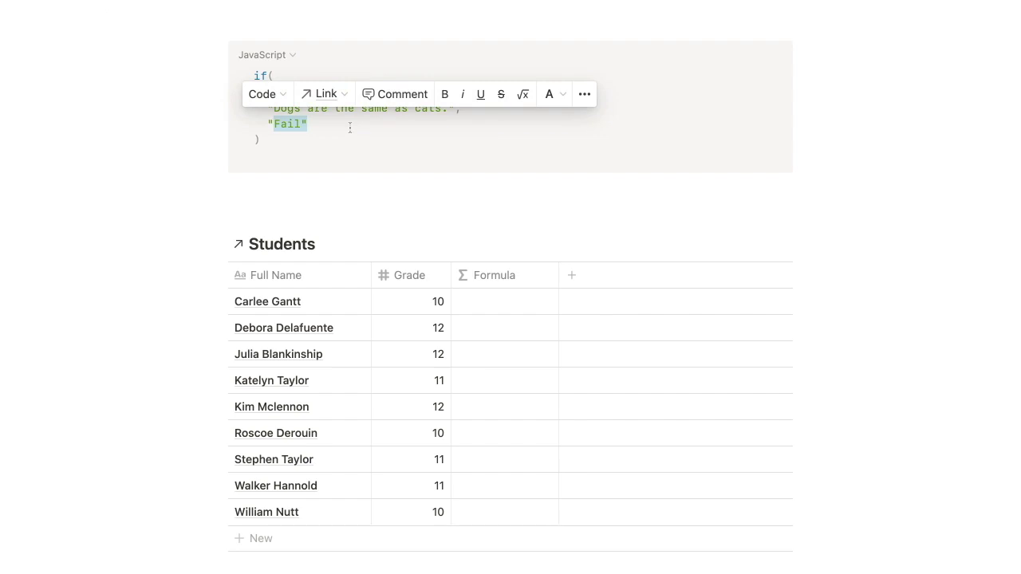
Replace "Fail" with a nested if( and its own closing parenthesis on the next line
key("shift+Left")
type("if(")
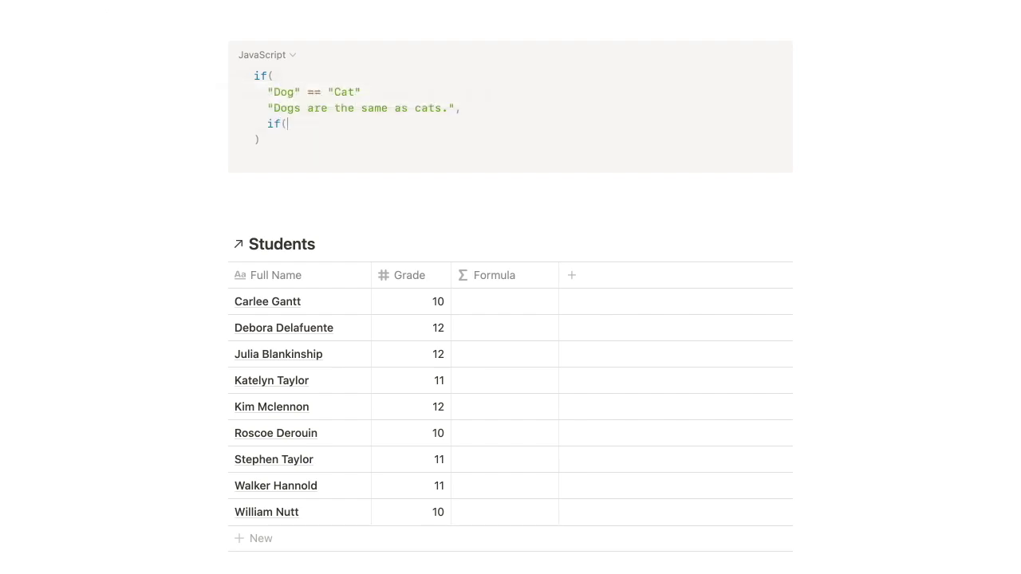
key("Return")
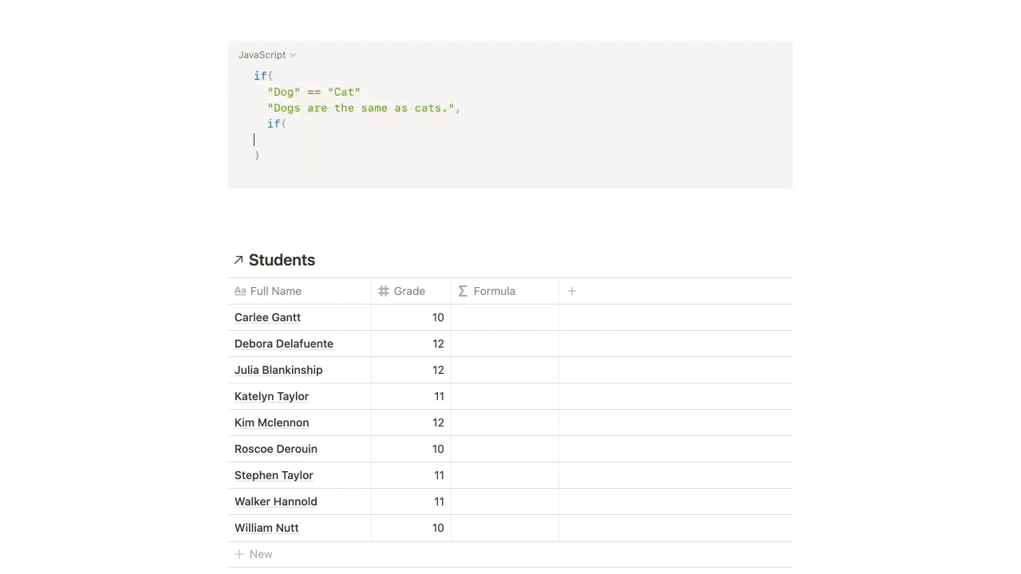
type(")")
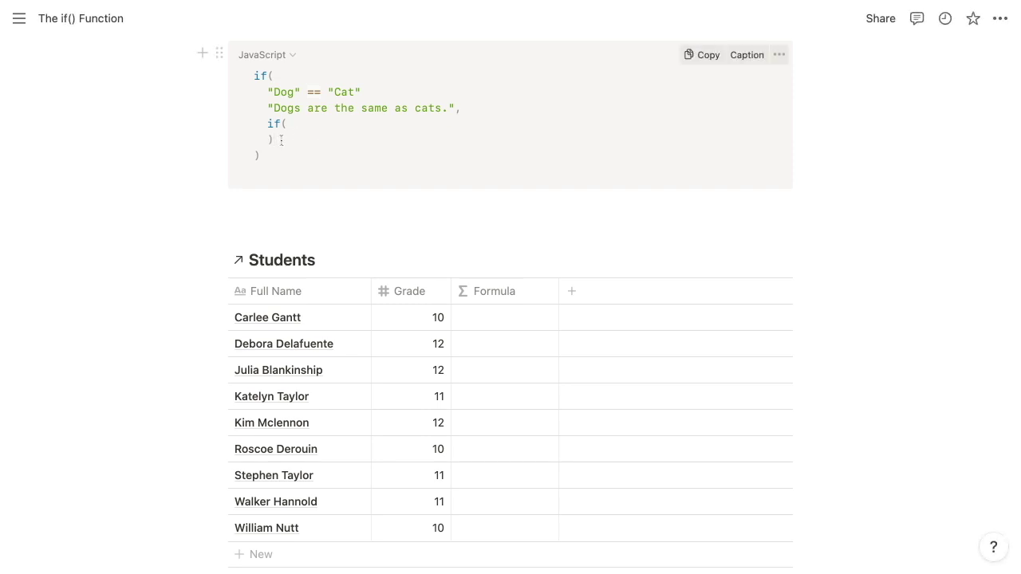
Add the missing comma after "Cat" and an indented blank line inside the nested if(
left_click(364, 92)
type(",")
key("Return")
key("Tab")
key("Tab")
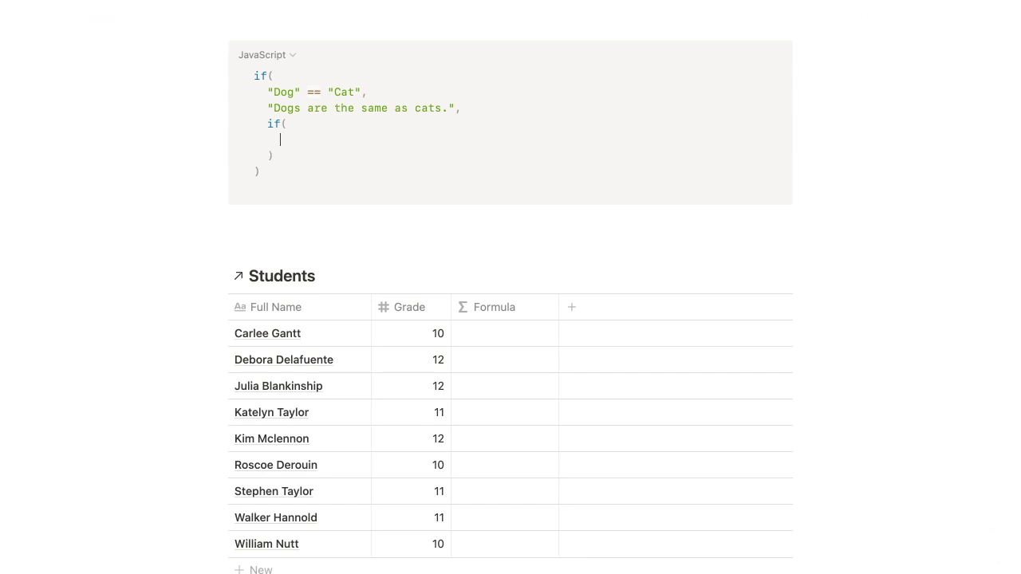